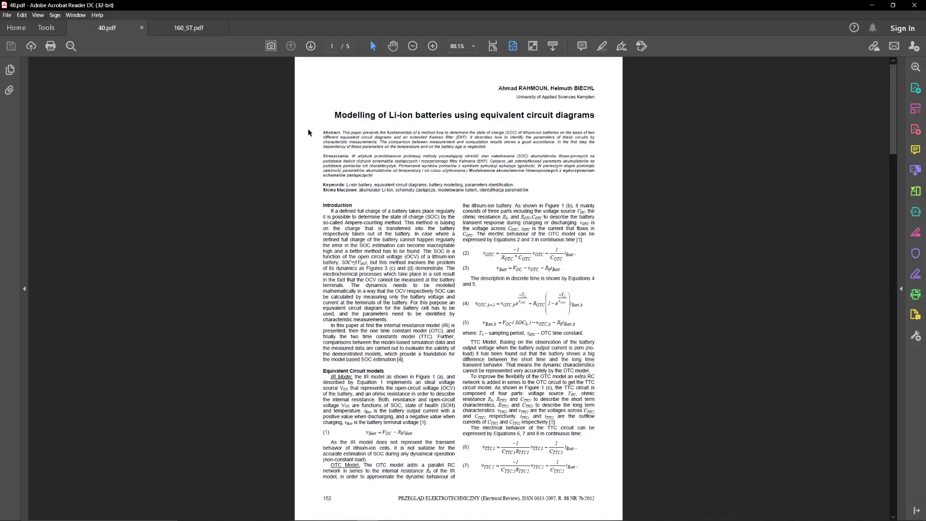
- Switch to the 160_ST.pdf battery simulation tutorial tab
left_click(189, 28)
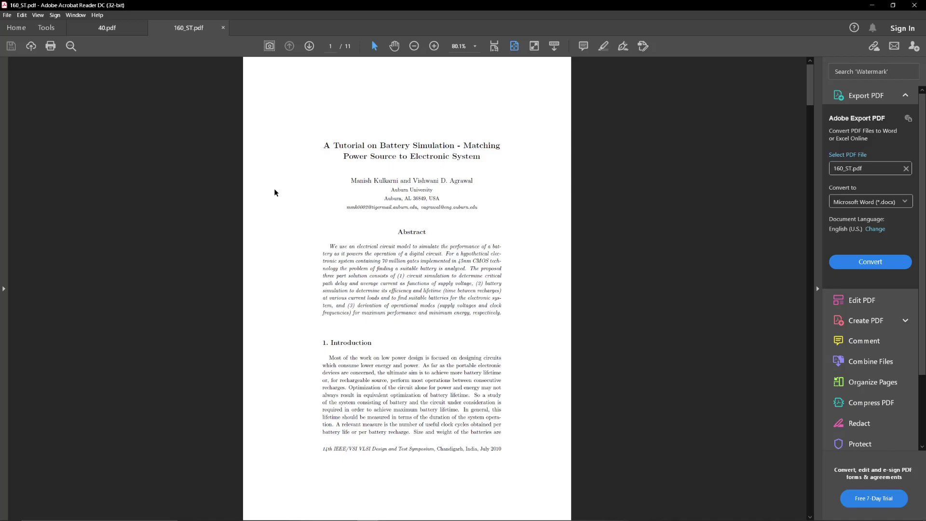
scroll(275, 192, "down", 10)
scroll(274, 192, "down", 10)
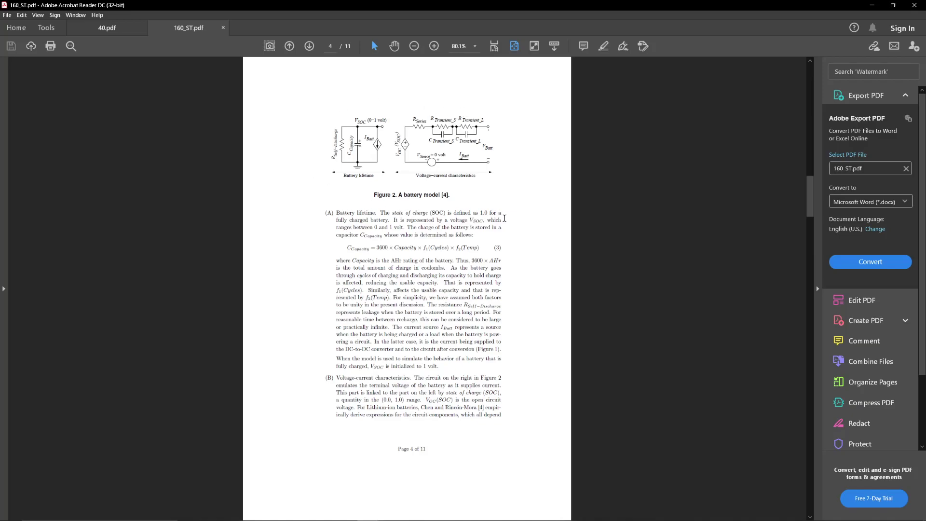
- Fit page 4's Figure 2 battery model to page width, then bring up the LTspice schematic
left_click(494, 49)
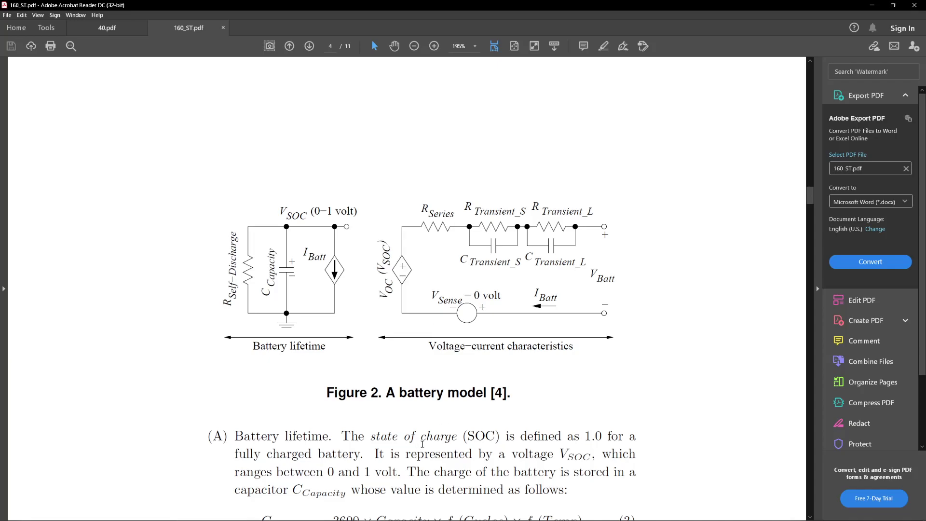
left_click(392, 511)
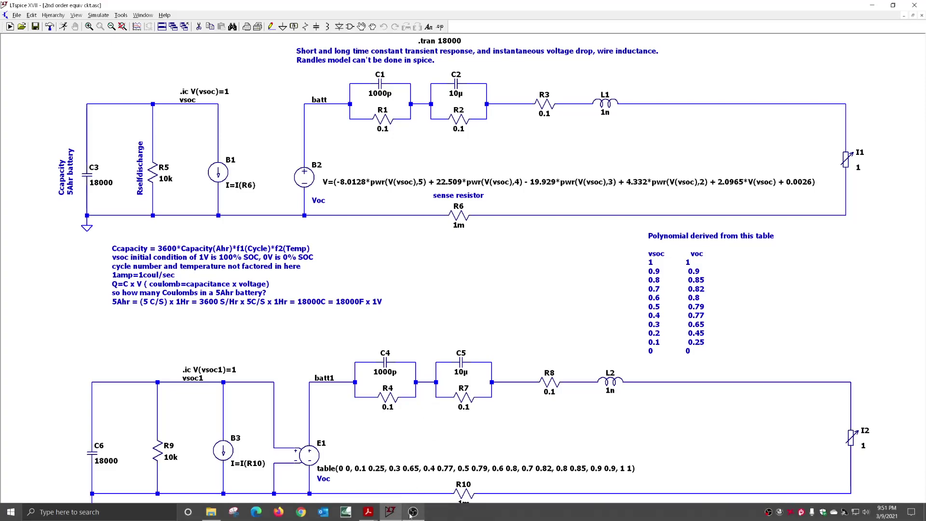
mouse_move(368, 511)
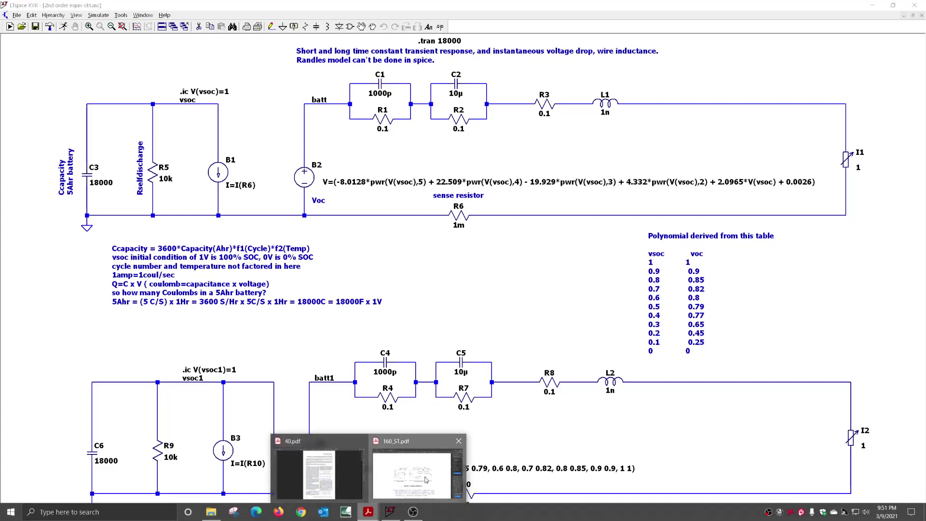
- Skim 160_ST.pdf at full-page view and the 40.pdf paper, then return to LTspice
left_click(418, 471)
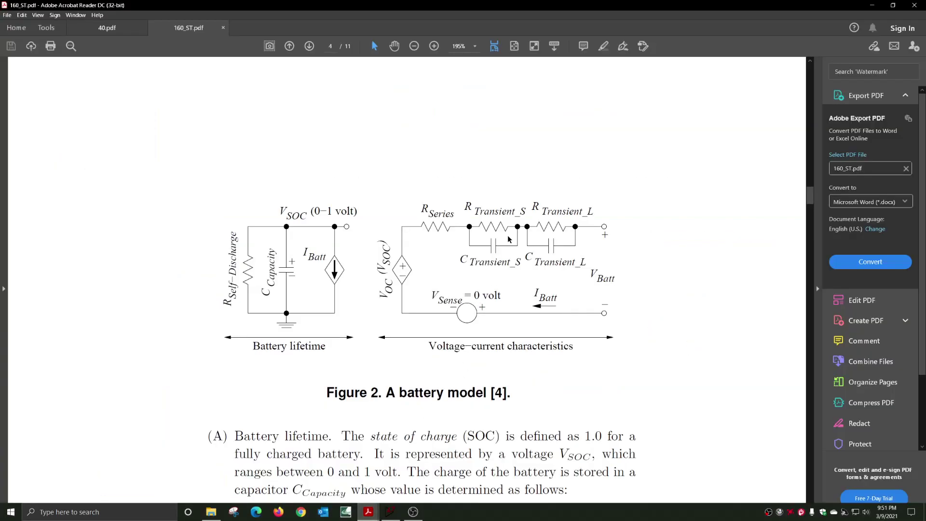
left_click(515, 47)
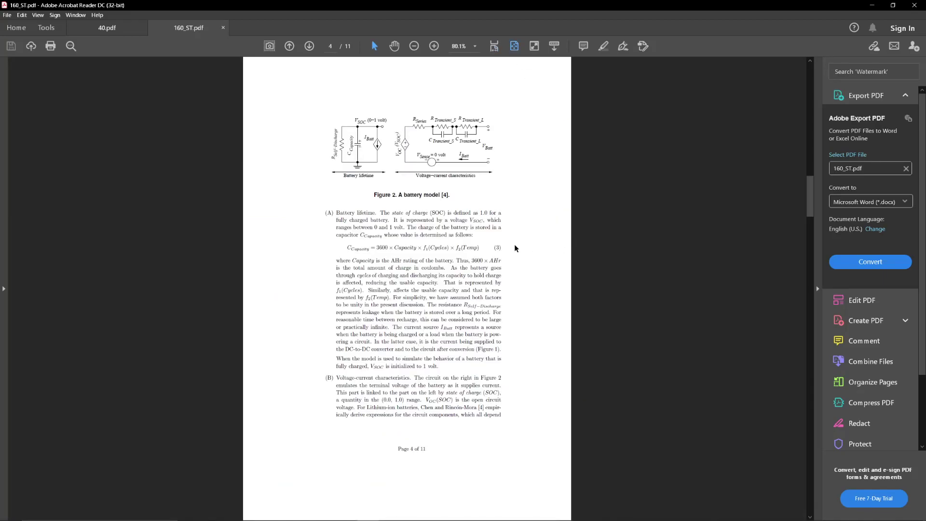
scroll(515, 248, "down", 3)
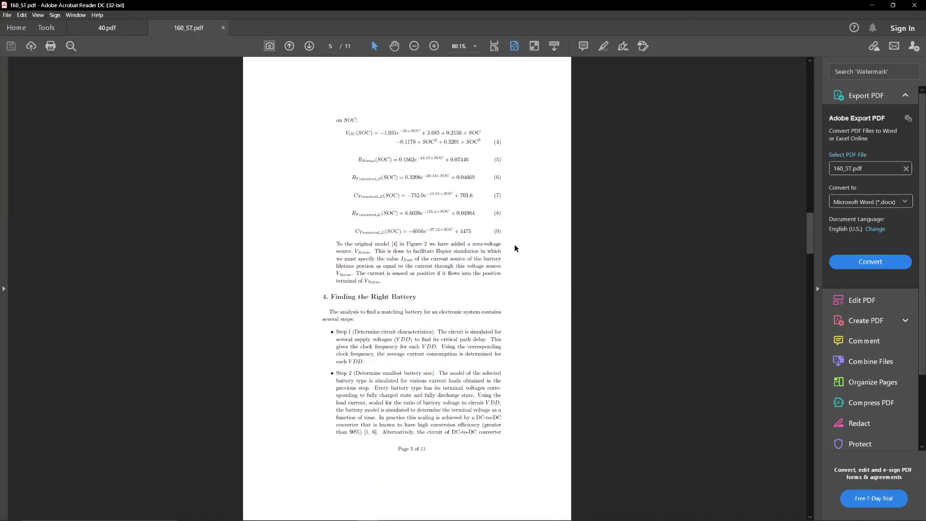
scroll(516, 248, "down", 3)
scroll(515, 248, "down", 3)
scroll(516, 248, "down", 3)
scroll(516, 248, "down", 3)
scroll(515, 249, "down", 3)
scroll(515, 248, "down", 3)
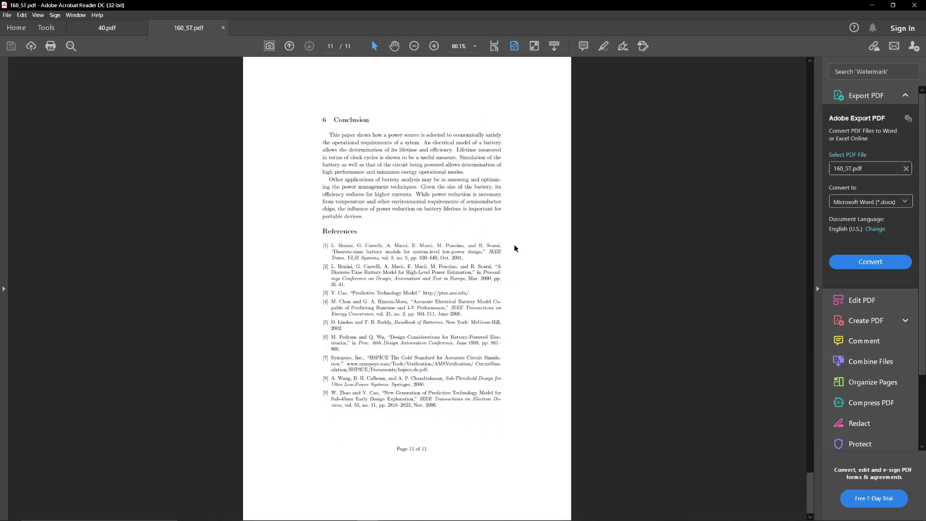
left_click(105, 29)
scroll(432, 177, "down", 3)
scroll(432, 177, "down", 3)
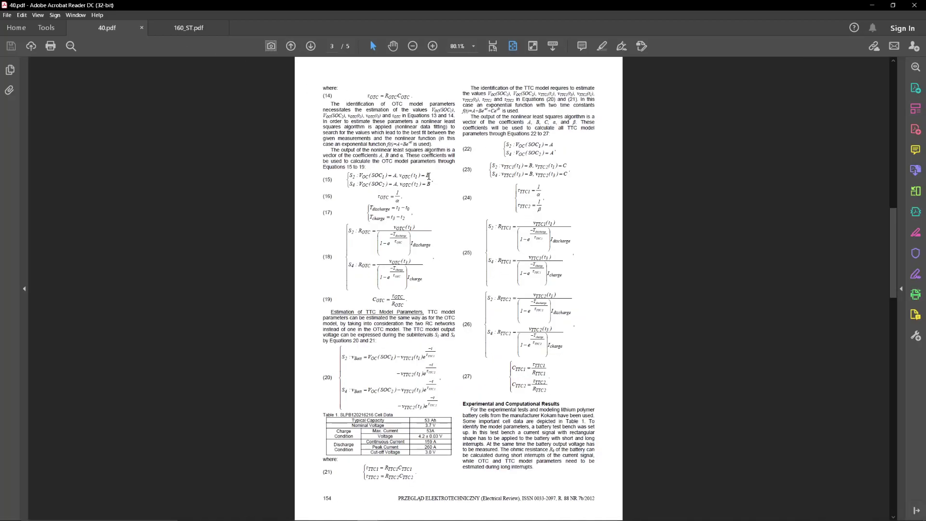
scroll(427, 176, "down", 3)
scroll(416, 181, "down", 3)
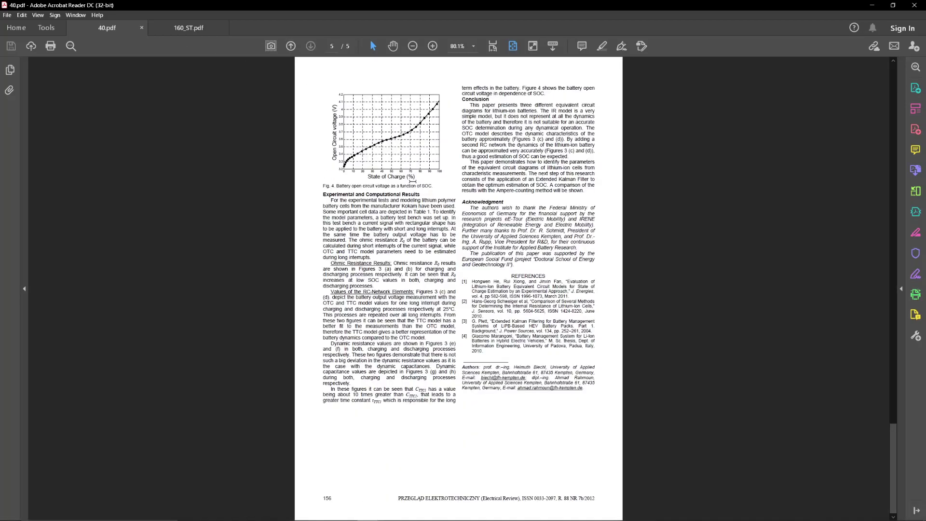
scroll(413, 180, "up", 3)
scroll(413, 181, "up", 3)
scroll(414, 180, "up", 3)
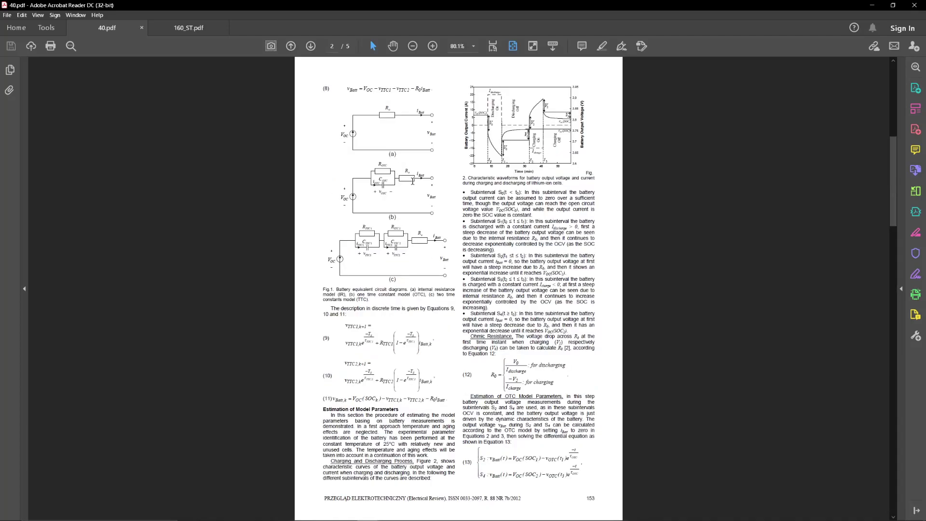
scroll(413, 181, "up", 3)
scroll(414, 180, "down", 3)
left_click(390, 517)
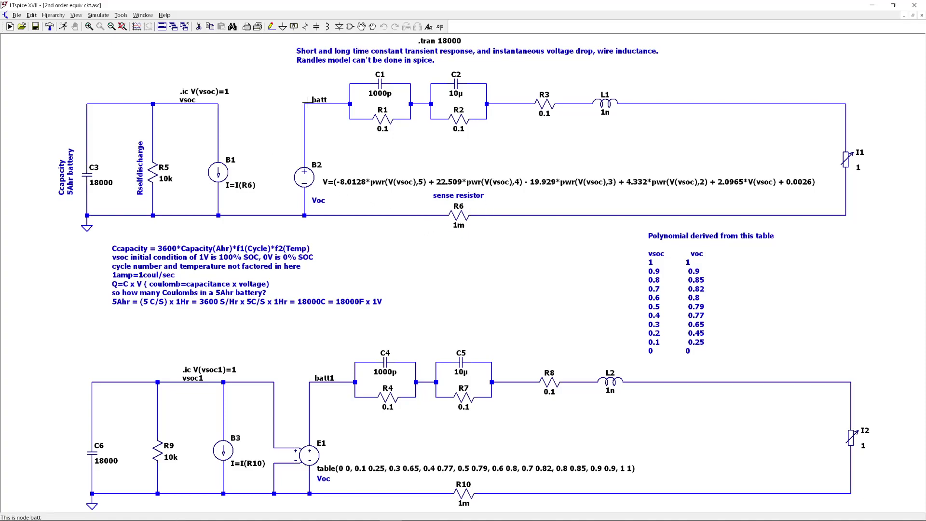
scroll(313, 100, "up", 2)
scroll(402, 64, "down", 2)
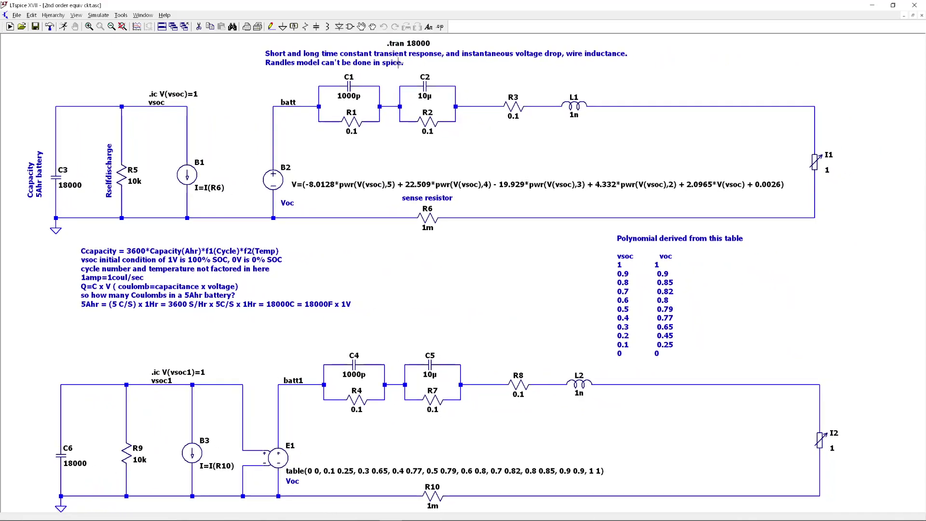
left_click_drag(402, 63, 413, 55)
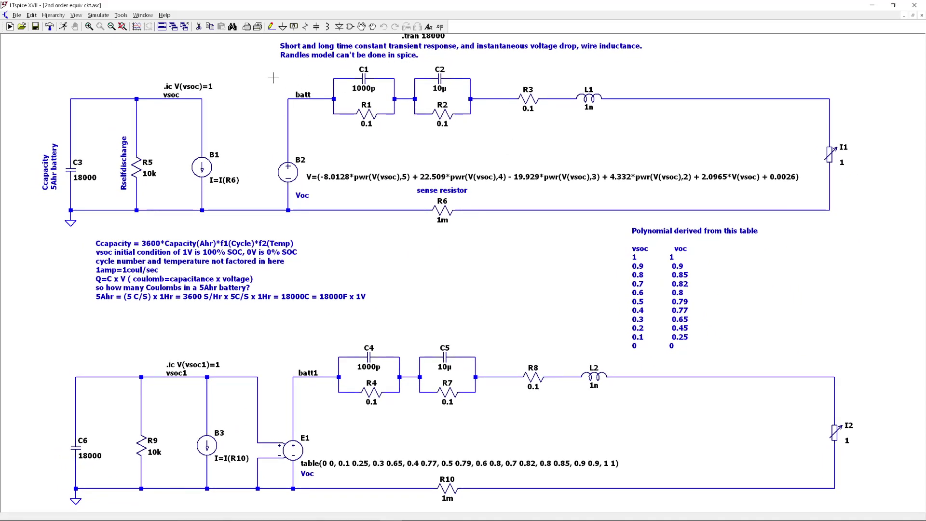
left_click_drag(274, 75, 282, 89)
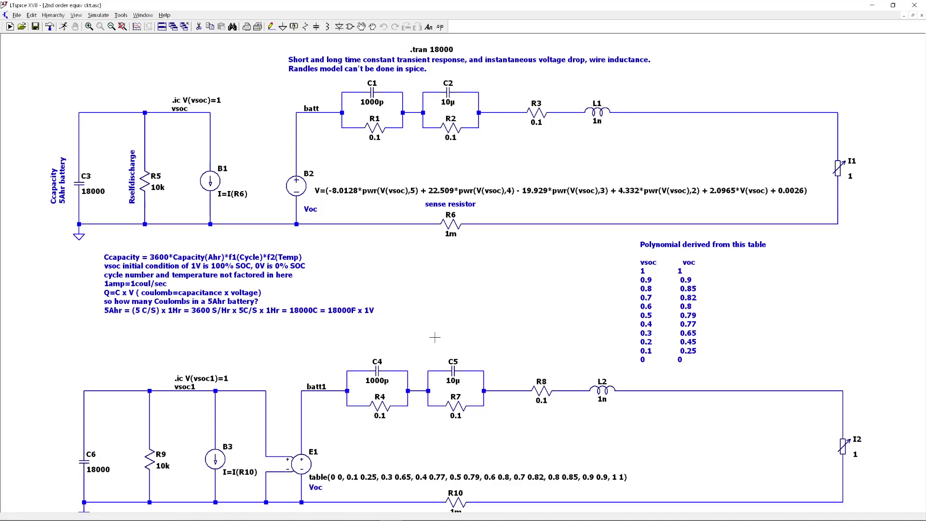
- Recentre the schematic on the .tran command and run the 18000-second transient simulation
left_click_drag(435, 337, 436, 303)
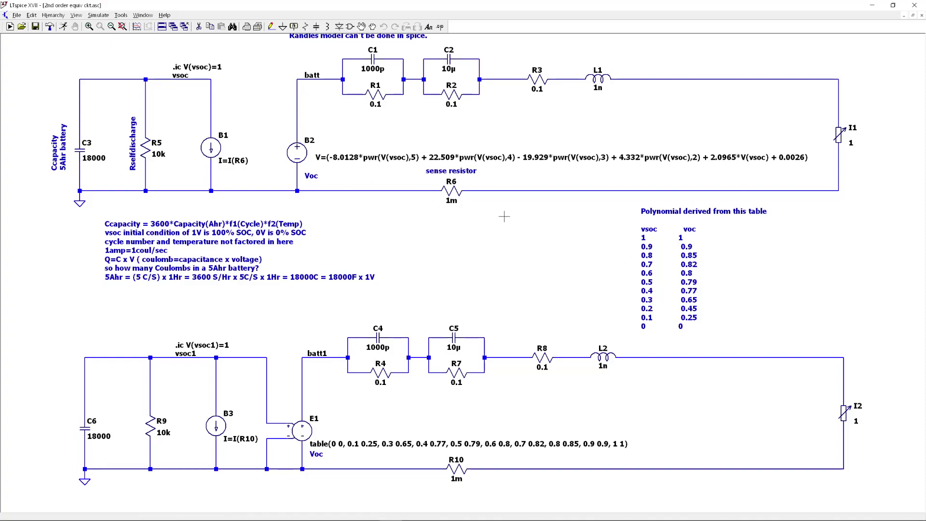
left_click_drag(429, 253, 426, 280)
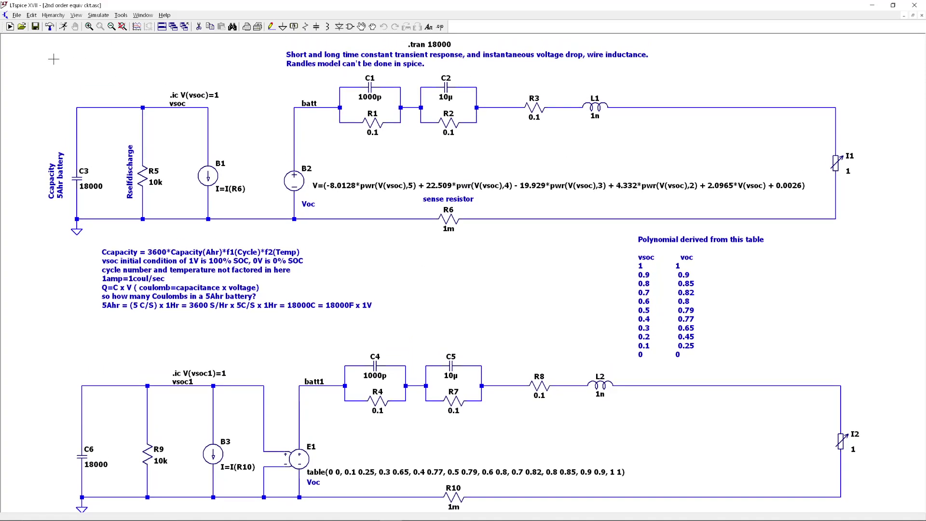
left_click(64, 27)
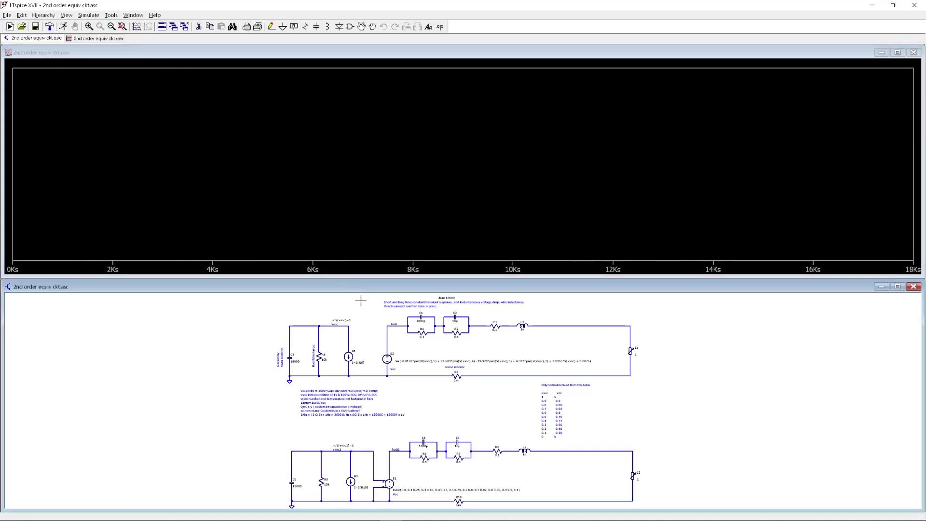
- Probe the batt1 and batt nets to plot V(batt1) and V(batt) together
left_click(393, 468)
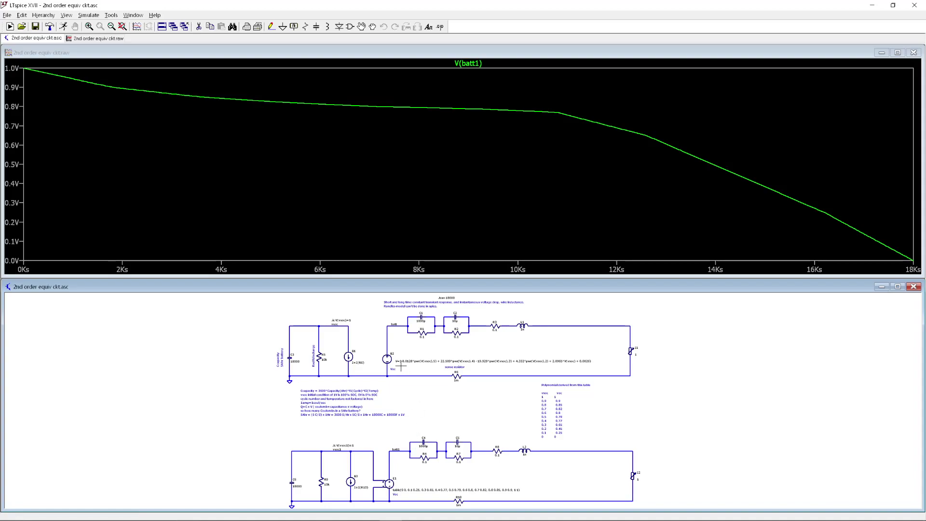
left_click(388, 328)
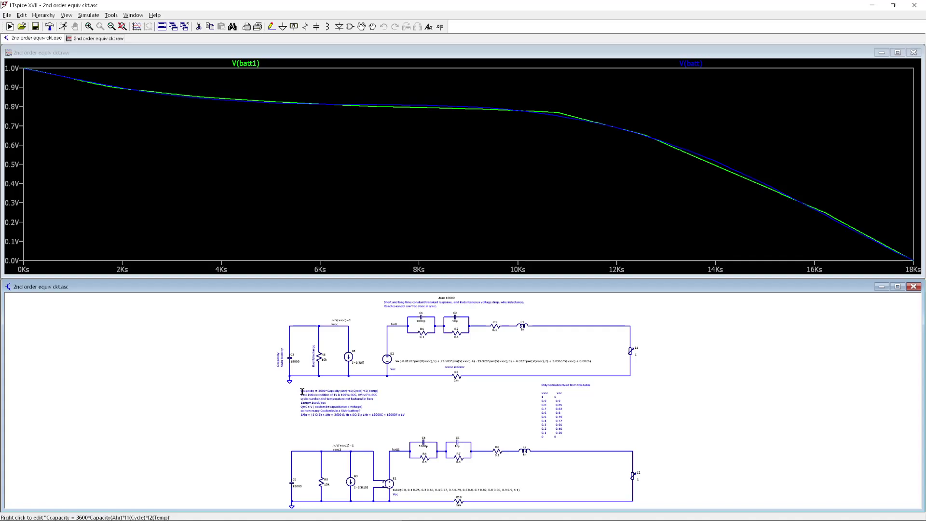
scroll(397, 316, "up", 1)
scroll(397, 316, "up", 1)
scroll(397, 316, "up", 1)
scroll(397, 316, "up", 1)
- Replot V(batt) alone, then add the load-side node voltage V(n004) at I1
left_click_drag(426, 325, 426, 359)
left_click_drag(492, 424, 411, 422)
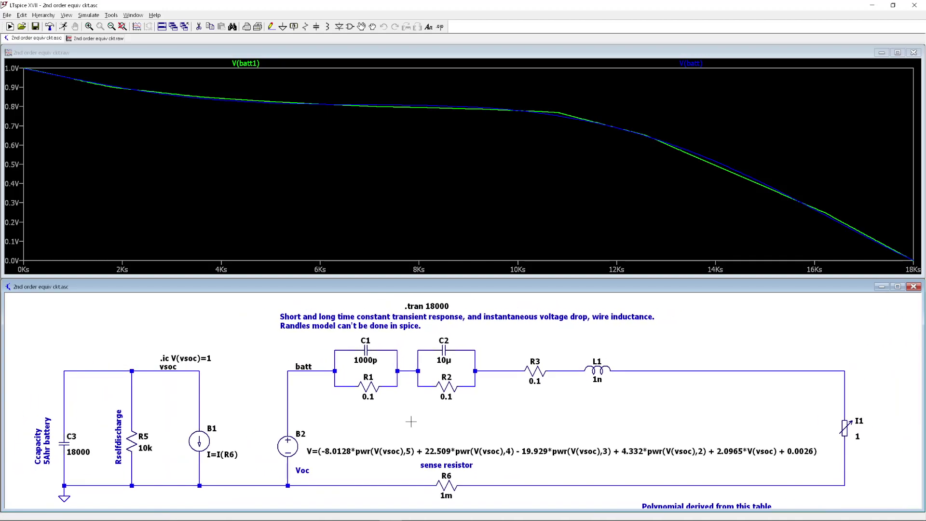
left_click(290, 401)
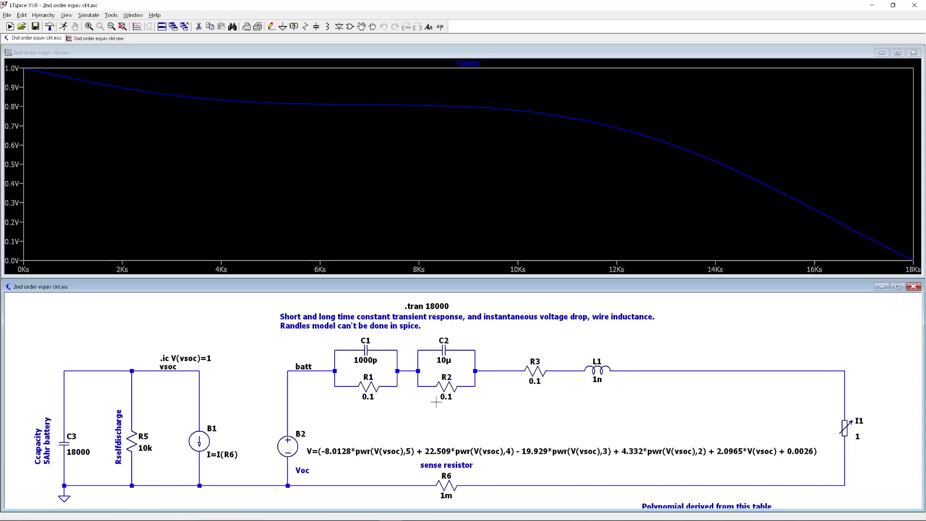
left_click(846, 397)
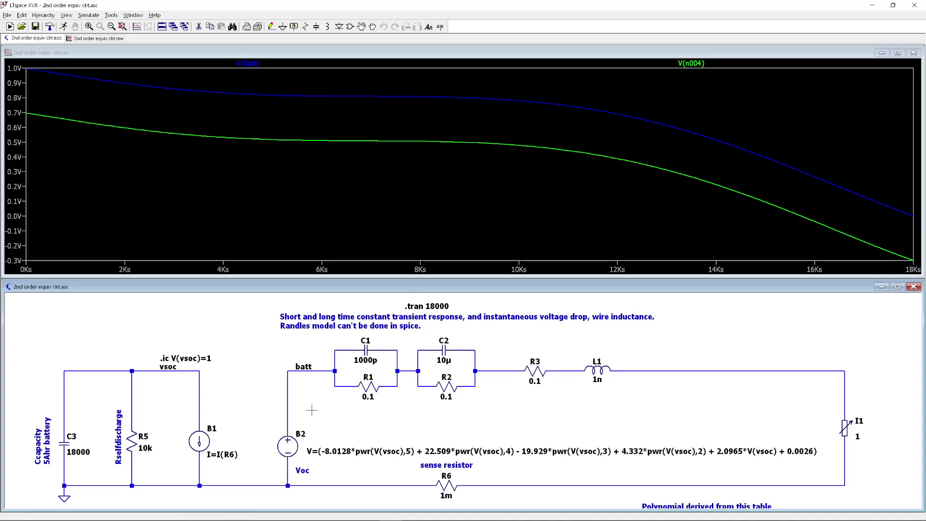
- Insert 4.5*( after V= in B2's polynomial expression and rerun the simulation
right_click(320, 452)
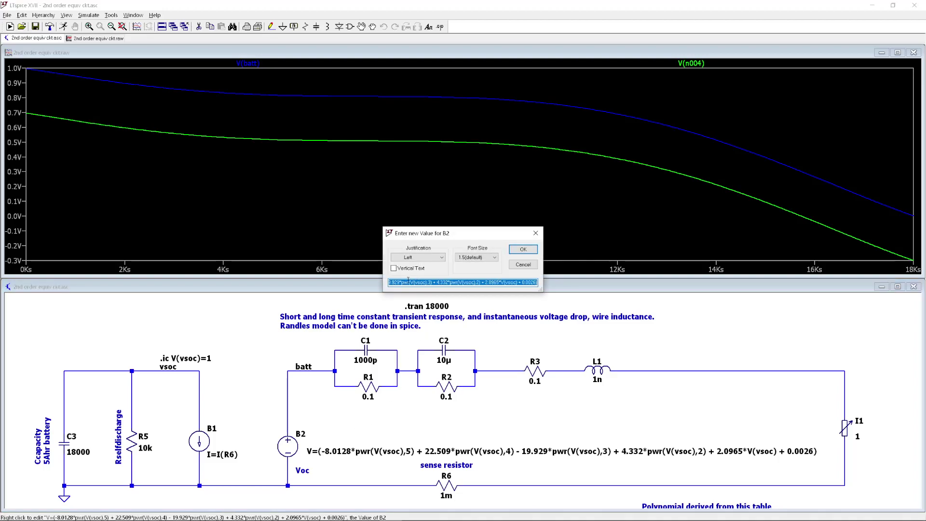
left_click_drag(405, 282, 388, 294)
left_click(396, 283)
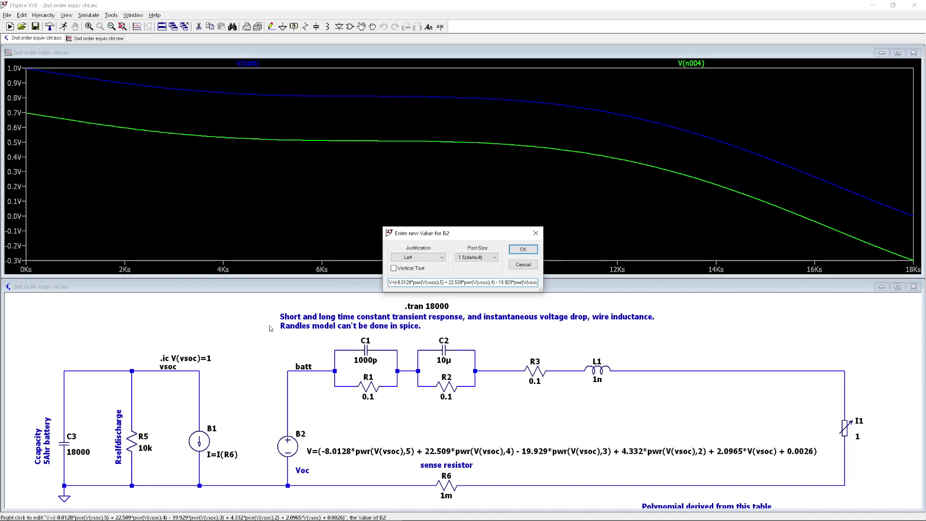
type("4.5*")
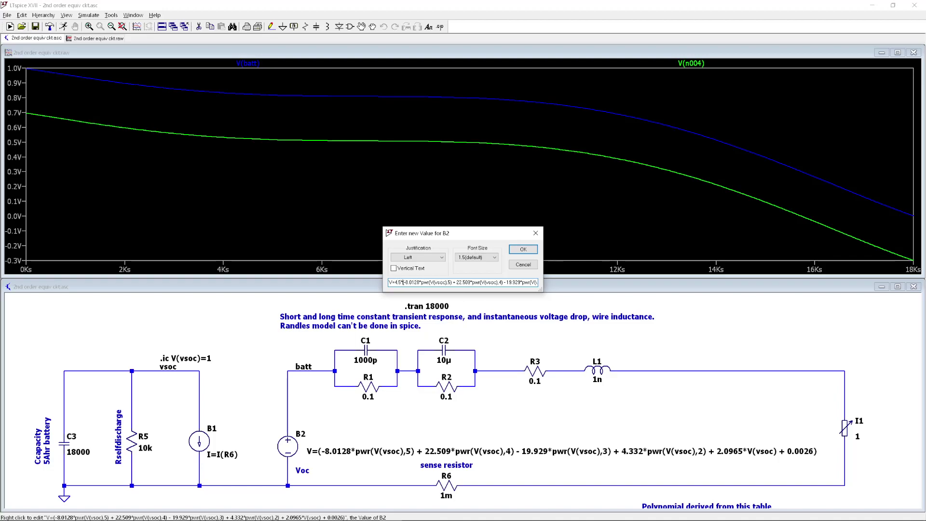
key("Return")
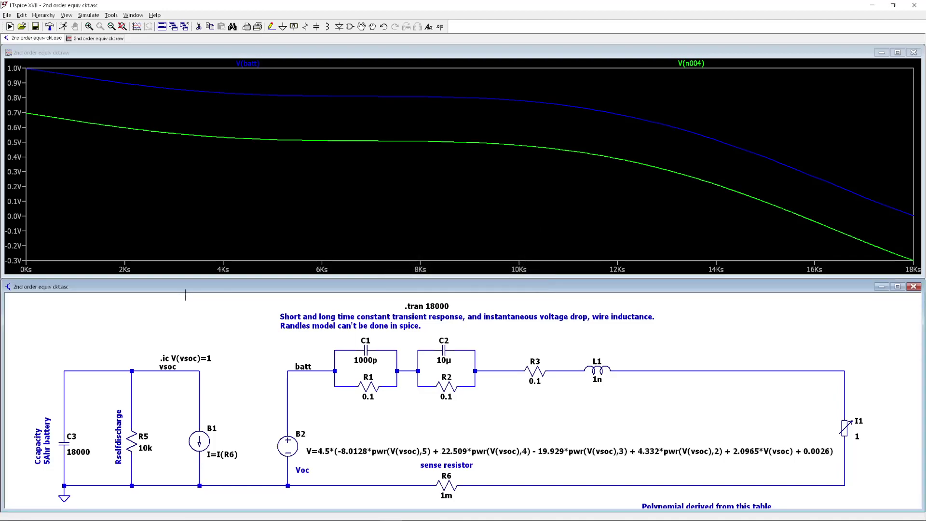
left_click(64, 26)
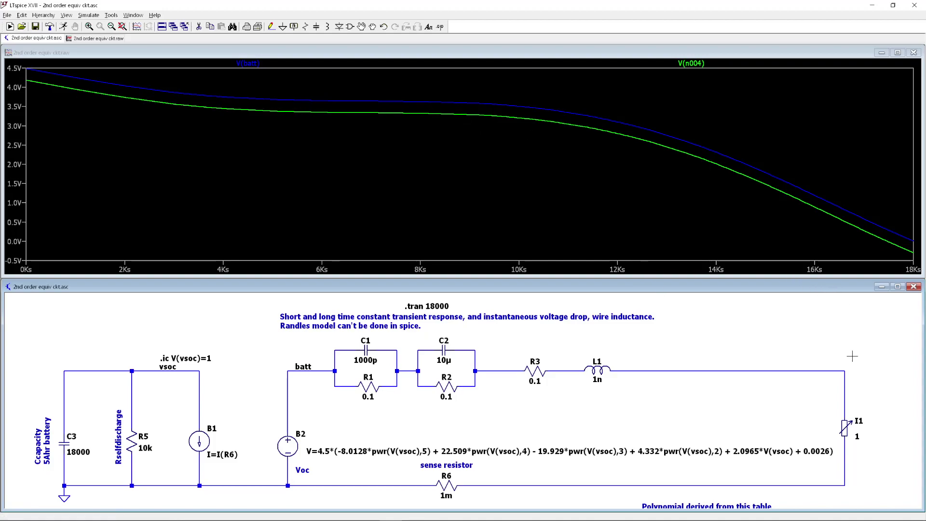
- Probe node n004 so only the V(n004) trace, starting near 4.2 V, remains
left_click(846, 387)
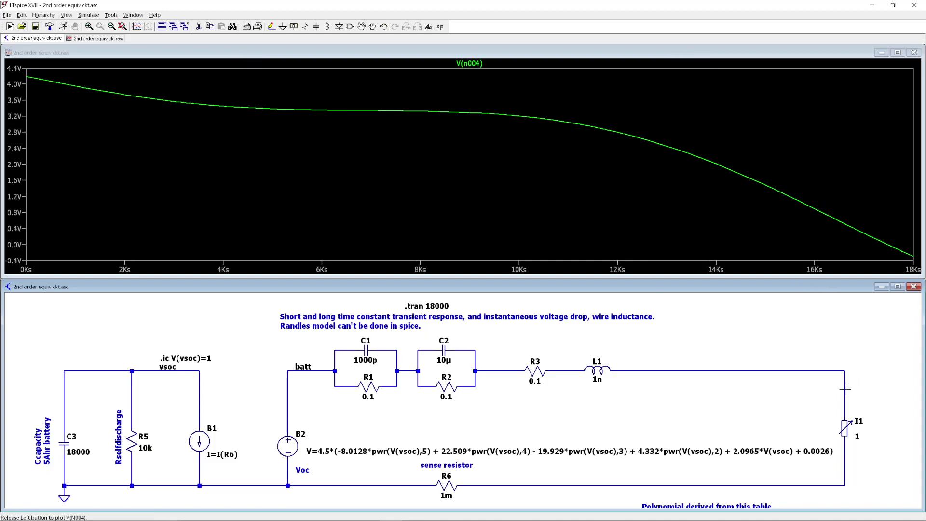
left_click(470, 64)
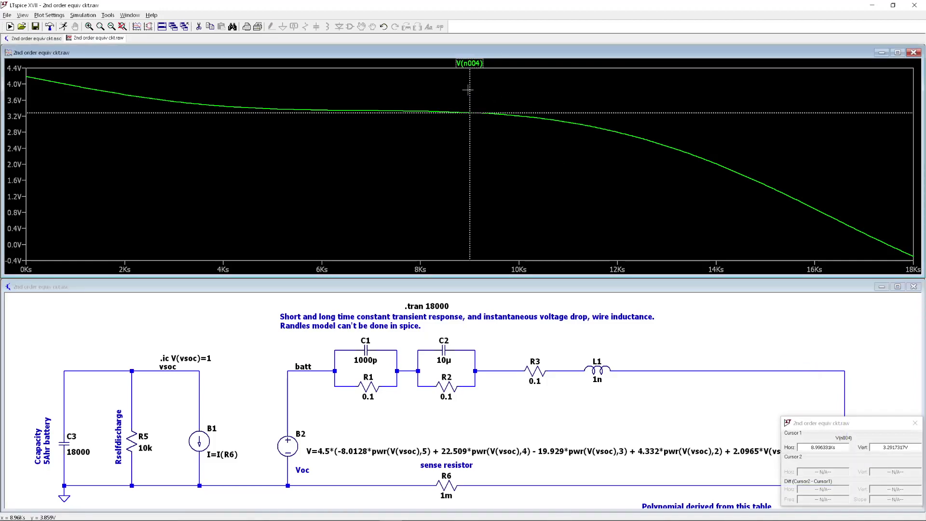
left_click_drag(469, 87, 427, 88)
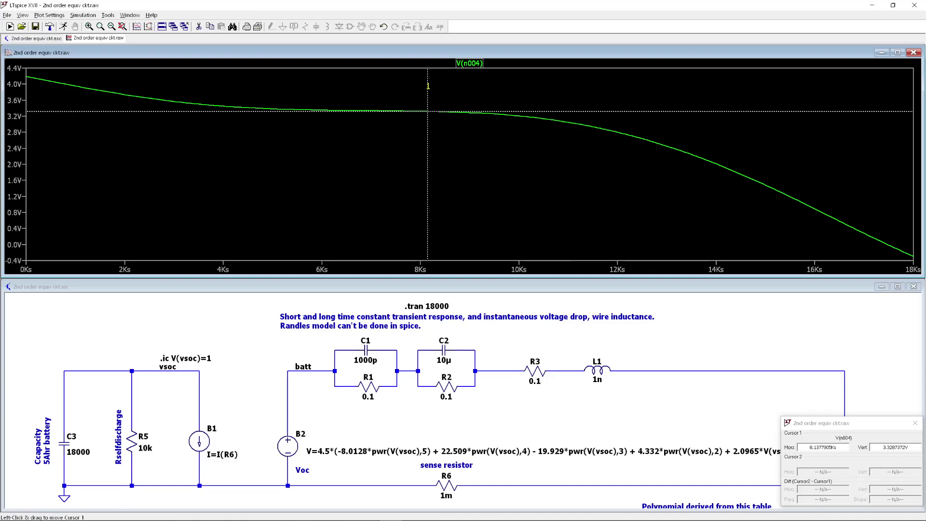
left_click_drag(428, 87, 686, 146)
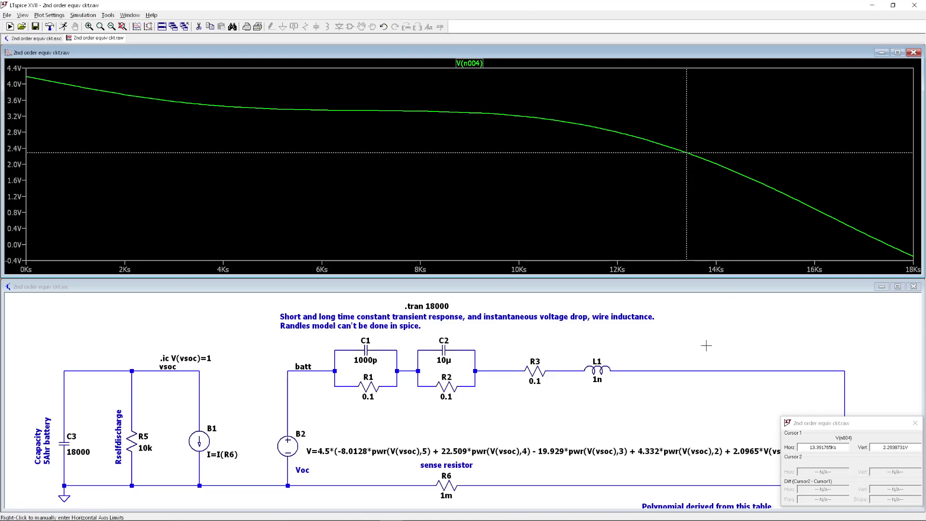
left_click(915, 423)
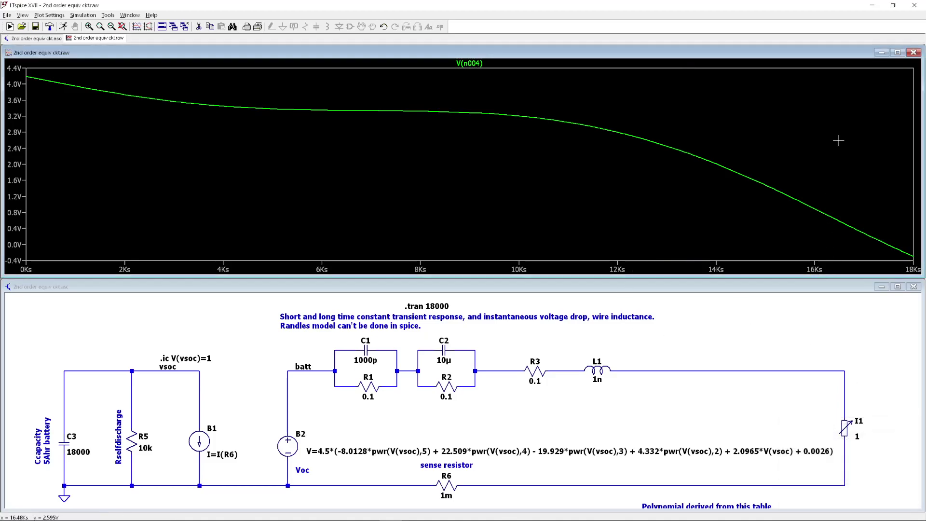
- Maximize the schematic window and zoom to fit both battery circuits and their notes
left_click(898, 287)
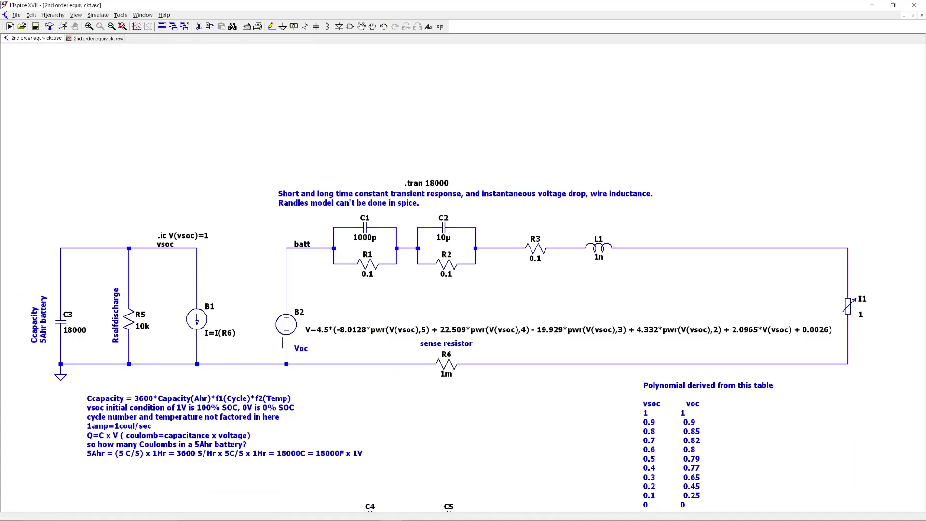
left_click(122, 27)
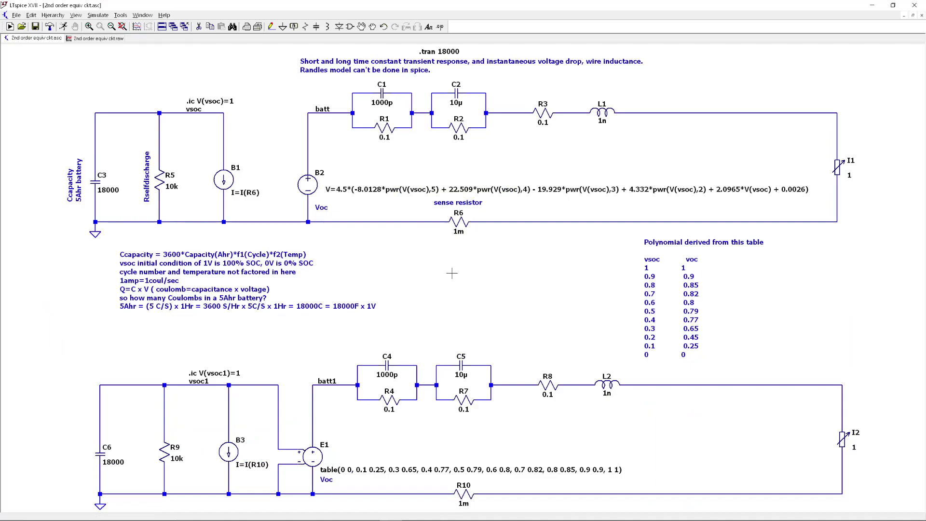